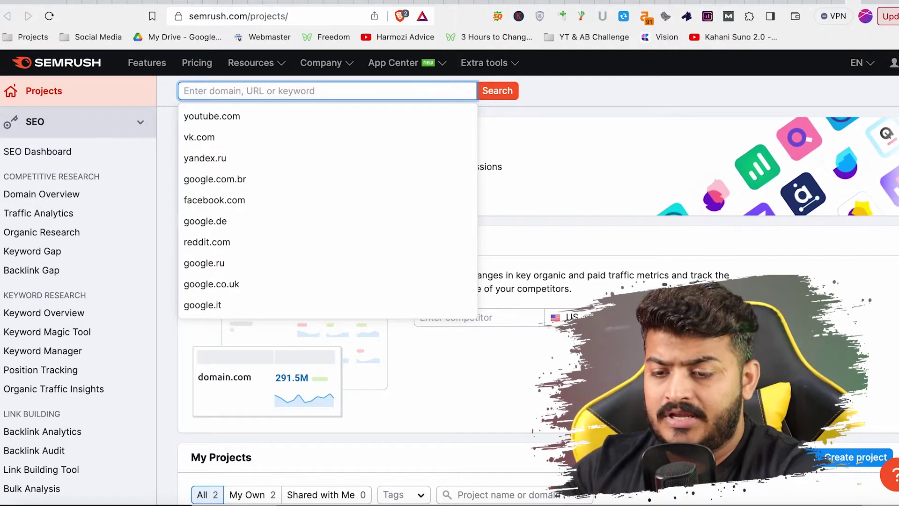
- Look up the domain quora.com and open the full details of its top organic keywords
type("quora.com")
key("Return")
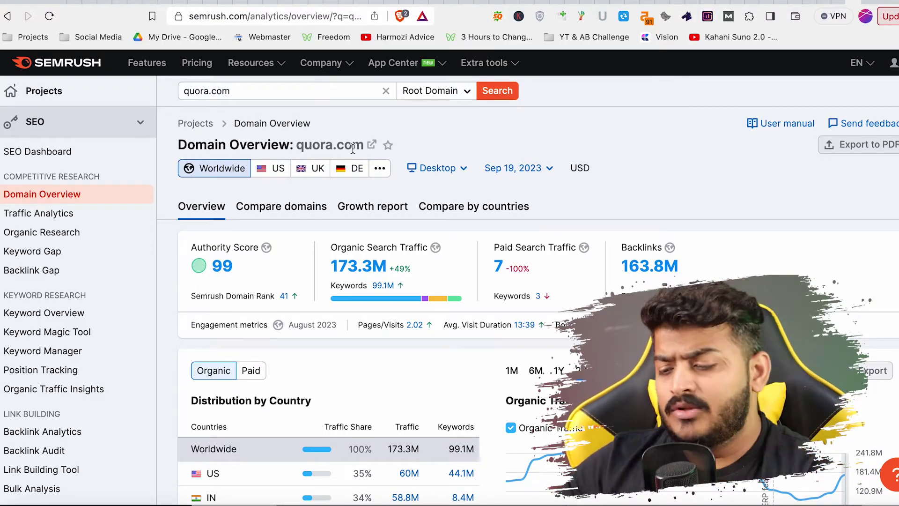
scroll(359, 155, "down", 10)
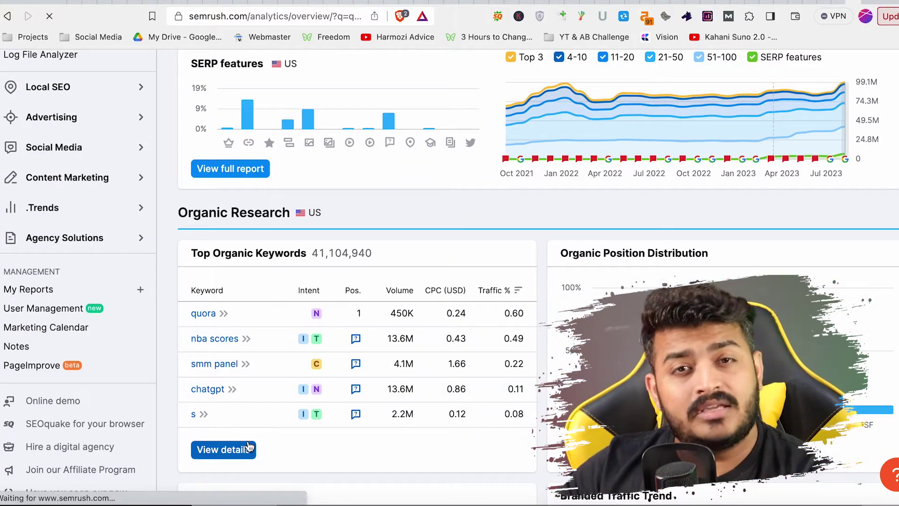
left_click(250, 446)
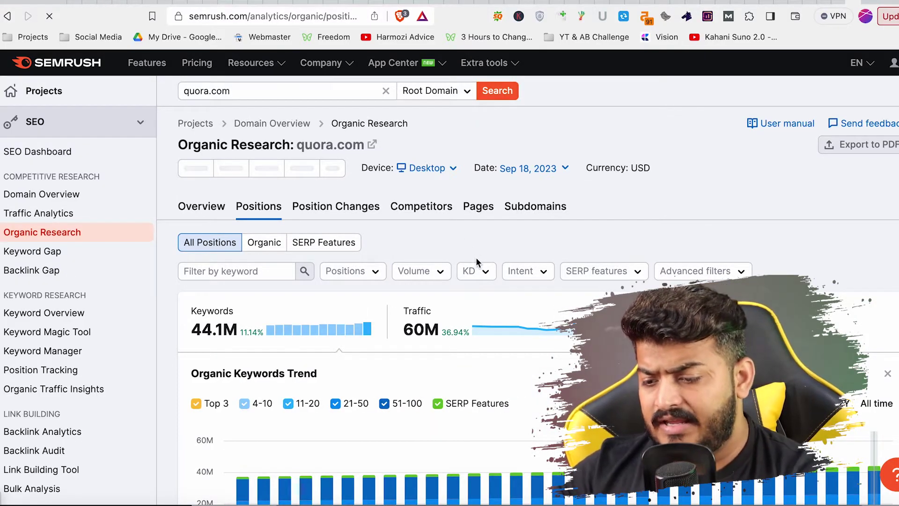
- Filter quora.com's organic keyword positions to the Very easy keyword difficulty level
left_click(480, 274)
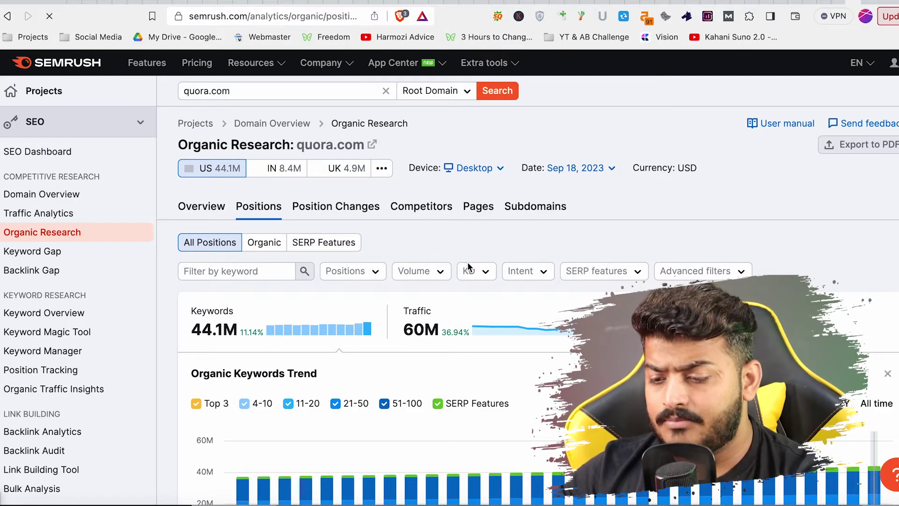
left_click(470, 273)
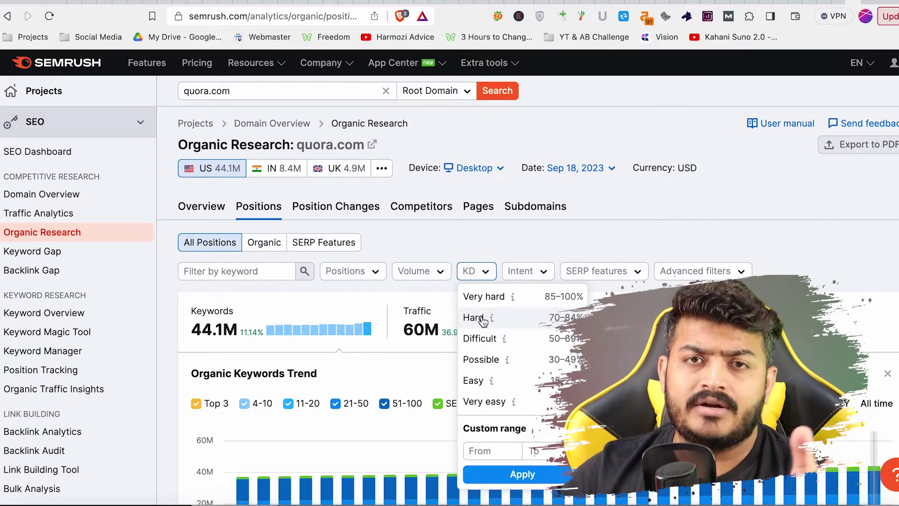
mouse_move(516, 402)
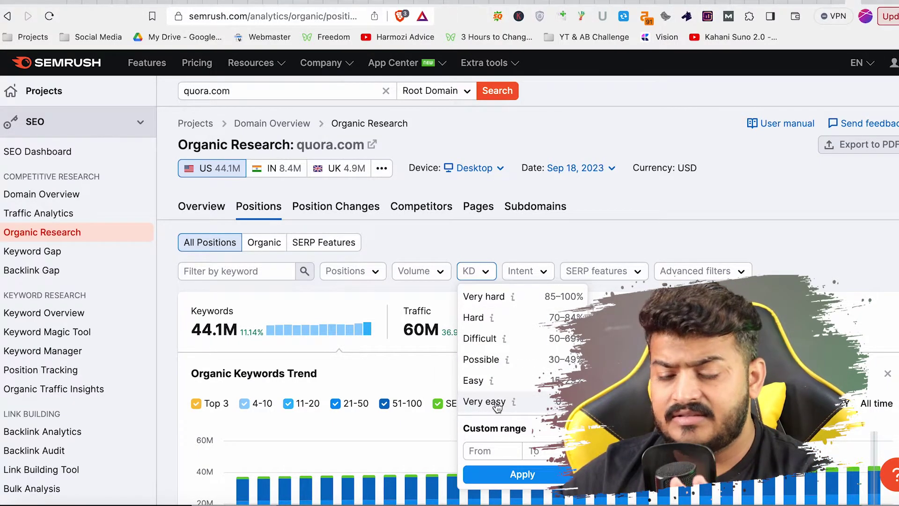
left_click(496, 404)
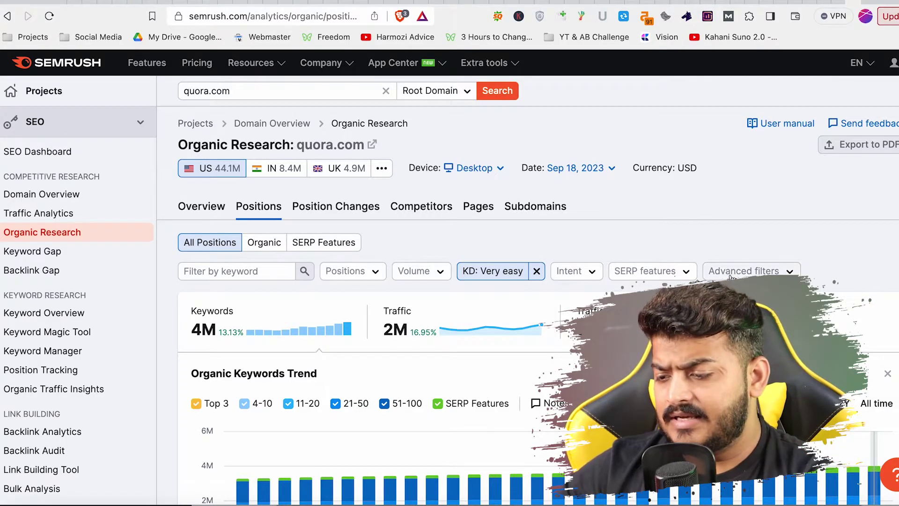
- Open the advanced filters and set the first condition to exclude by keyword
left_click(777, 271)
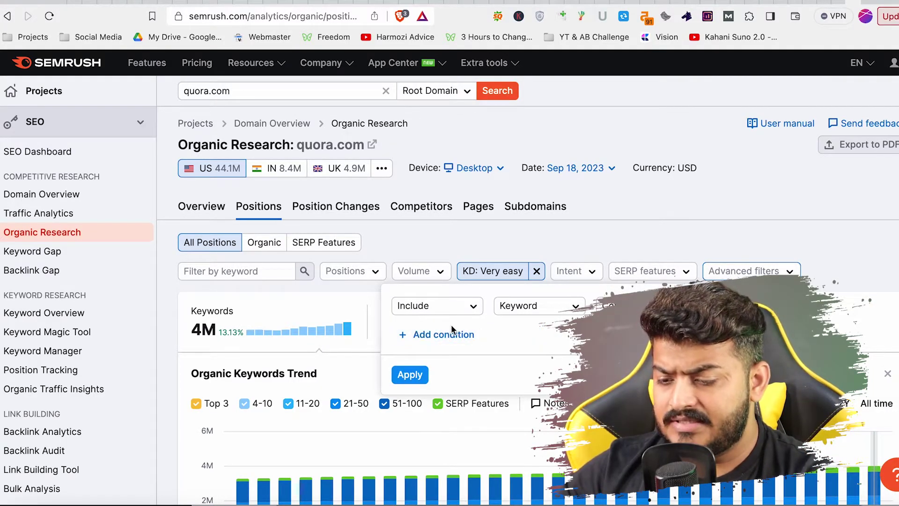
left_click(462, 306)
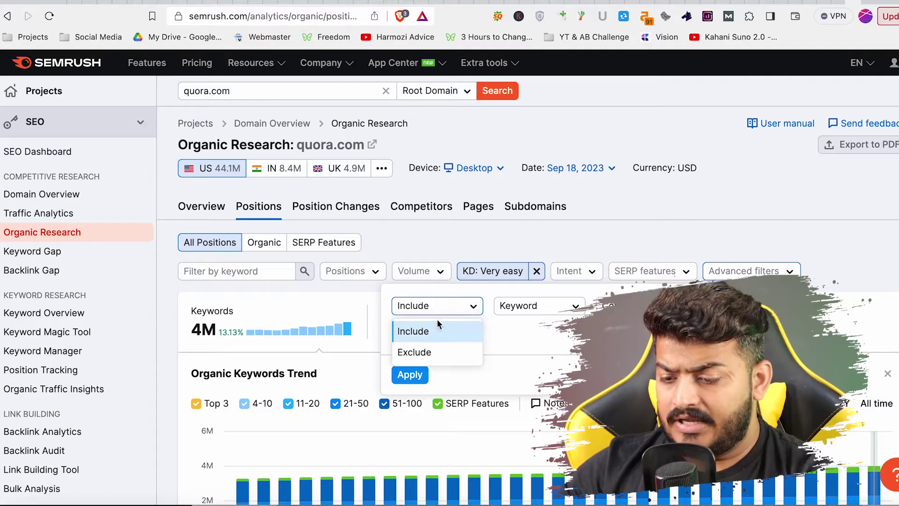
left_click(427, 352)
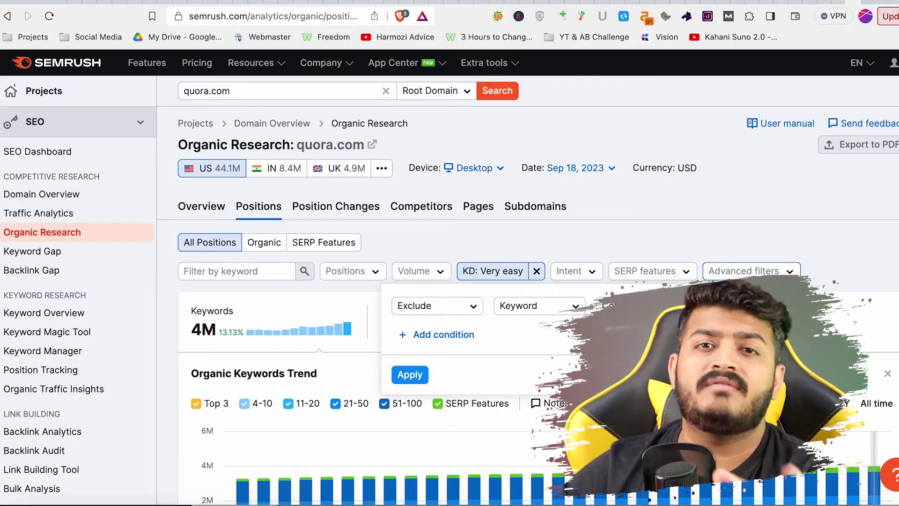
- Add an advanced filter condition that includes words count greater than 3, and apply it to the organic positions
left_click(457, 342)
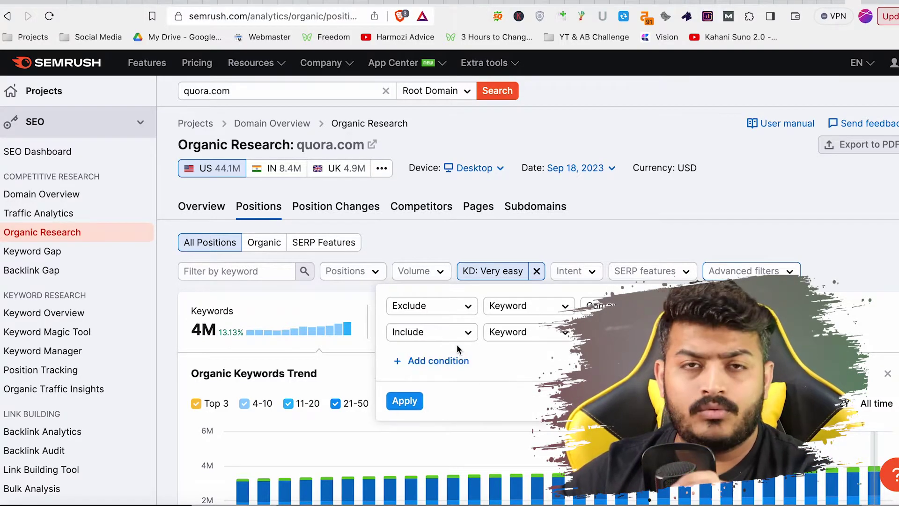
left_click(524, 334)
scroll(528, 455, "down", 3)
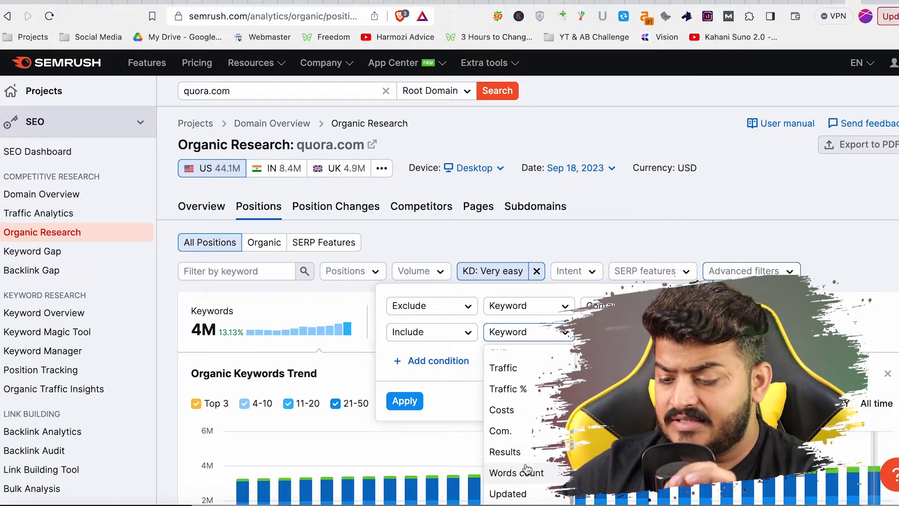
left_click(524, 473)
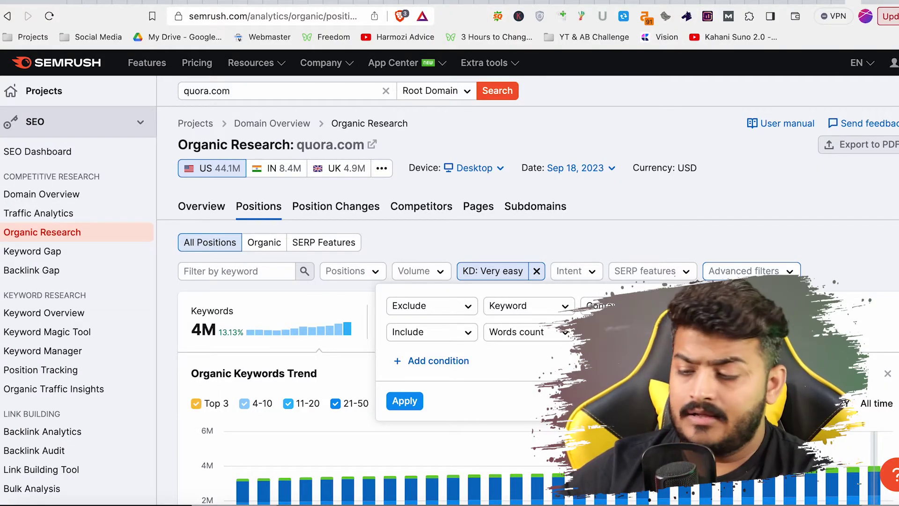
scroll(538, 426, "down", 10)
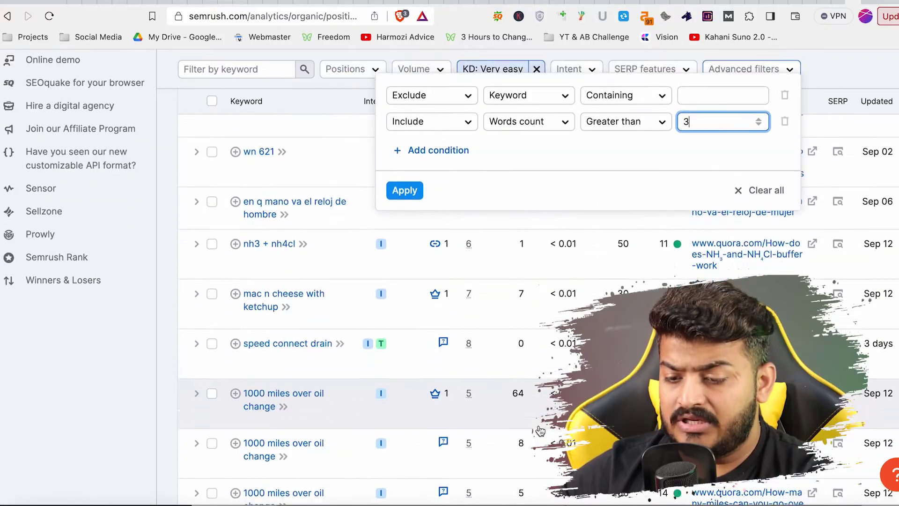
scroll(541, 430, "up", 10)
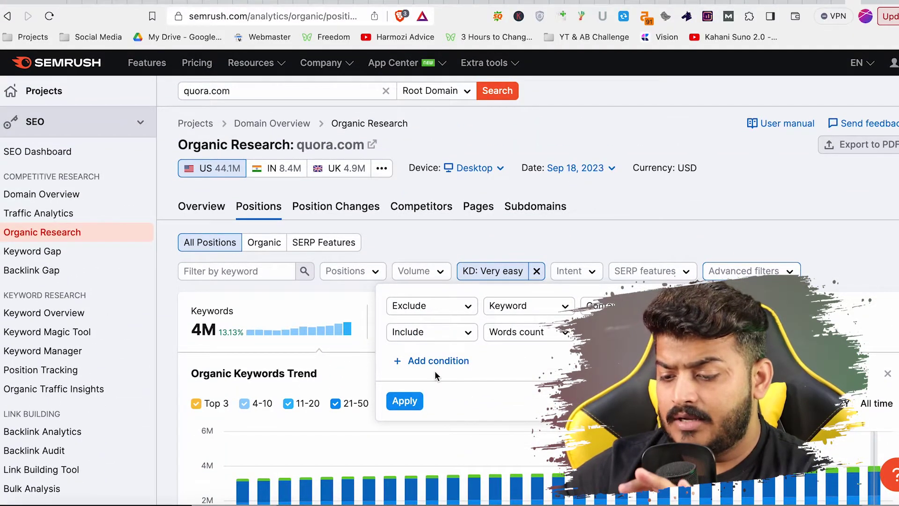
left_click(405, 402)
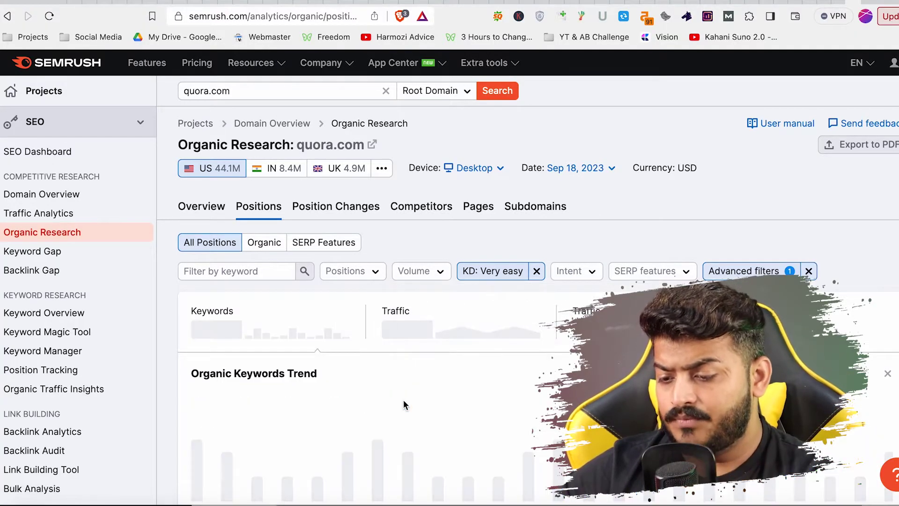
scroll(403, 400, "down", 5)
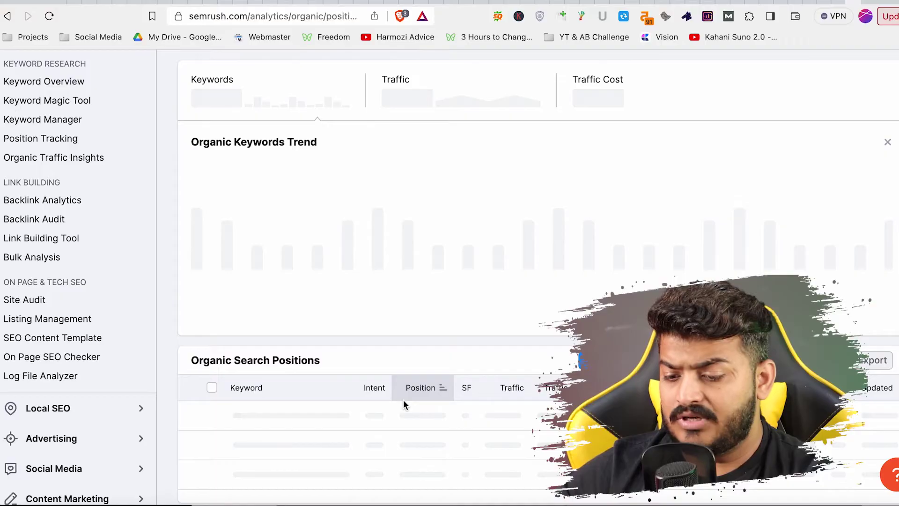
scroll(403, 400, "up", 2)
scroll(403, 400, "down", 1)
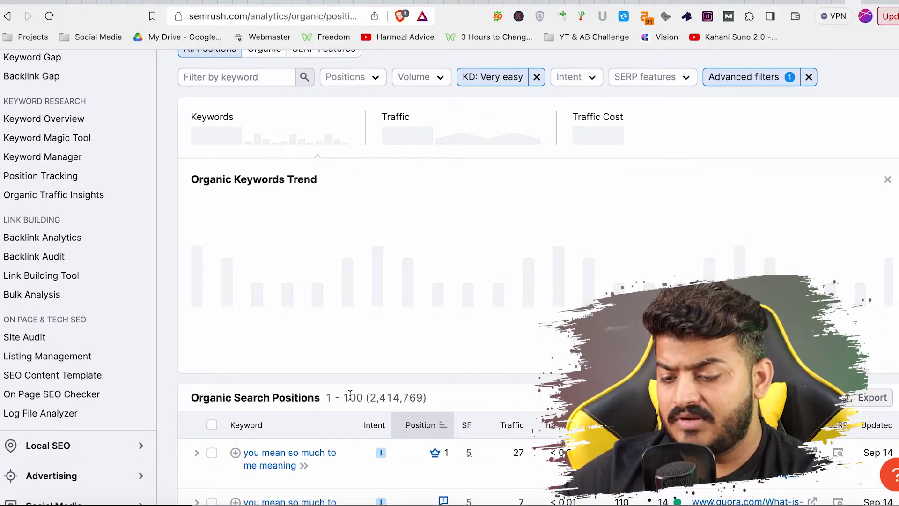
left_click_drag(370, 397, 396, 393)
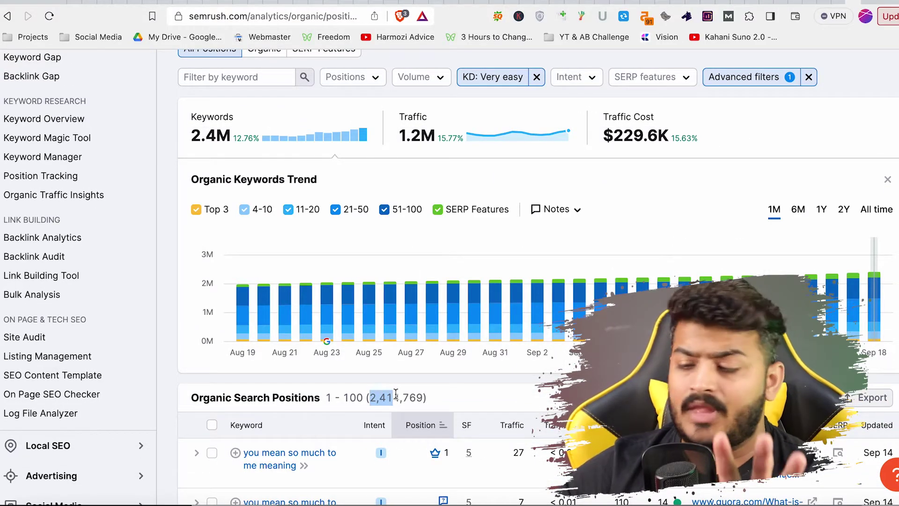
scroll(396, 394, "up", 3)
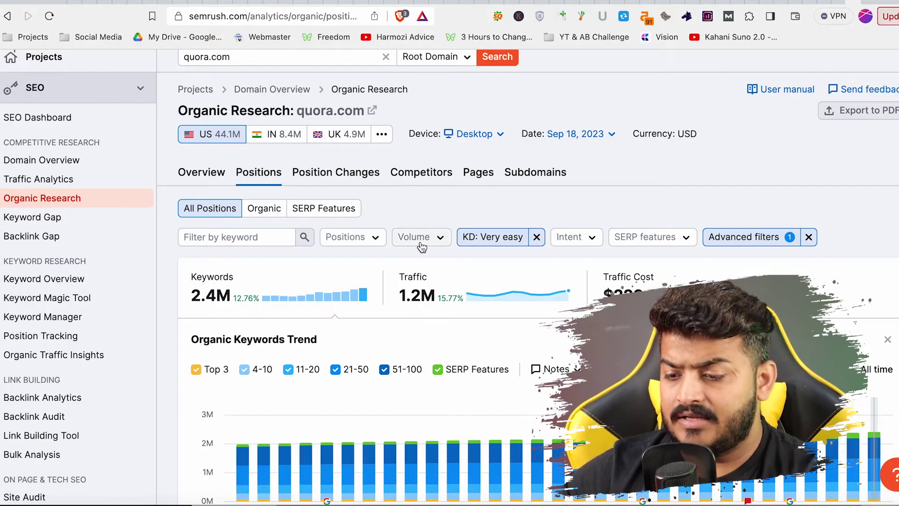
left_click(421, 244)
left_click(441, 417)
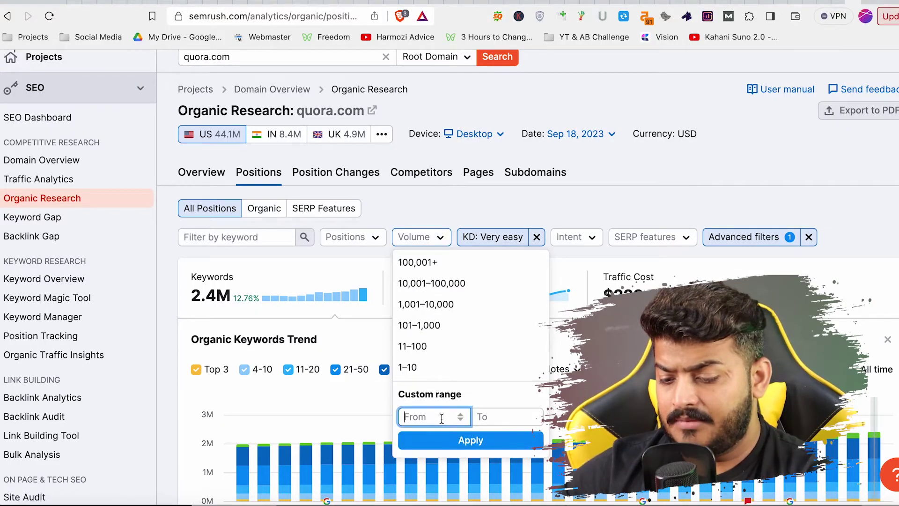
type("1")
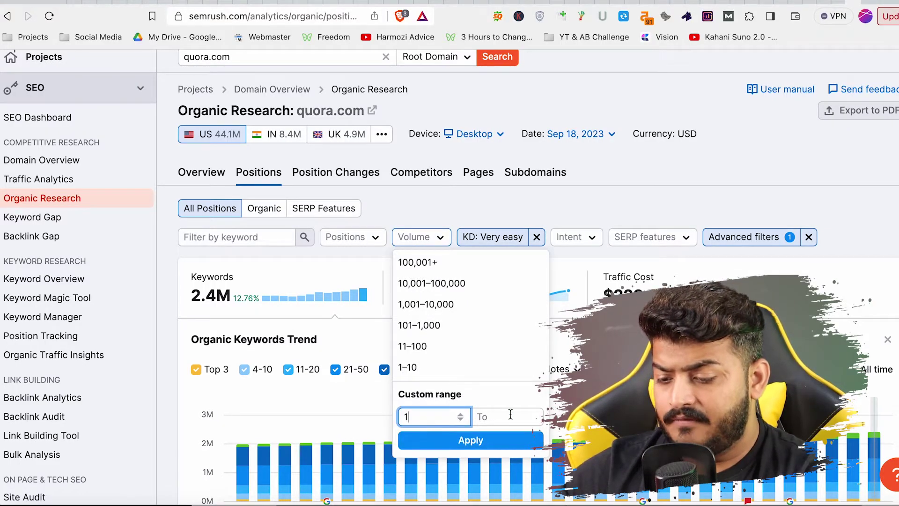
left_click(510, 416)
type("5")
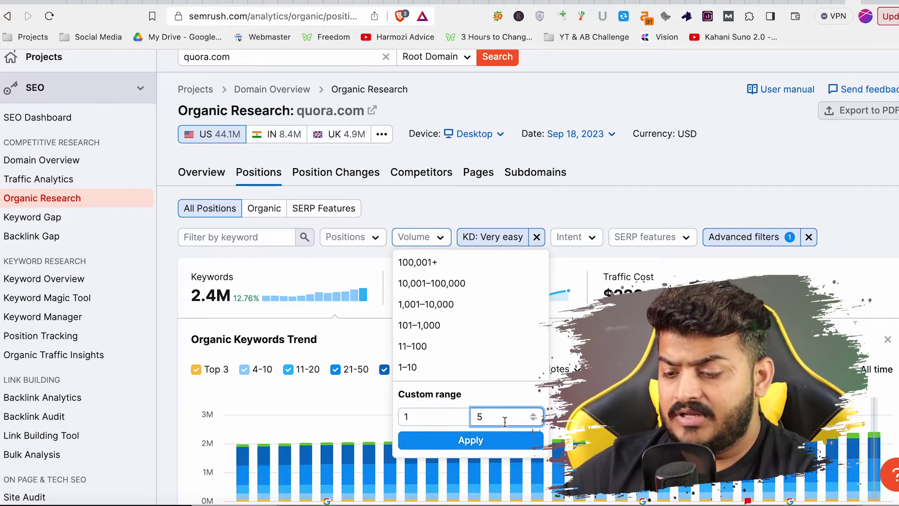
key("BackSpace")
left_click(437, 419)
key("BackSpace")
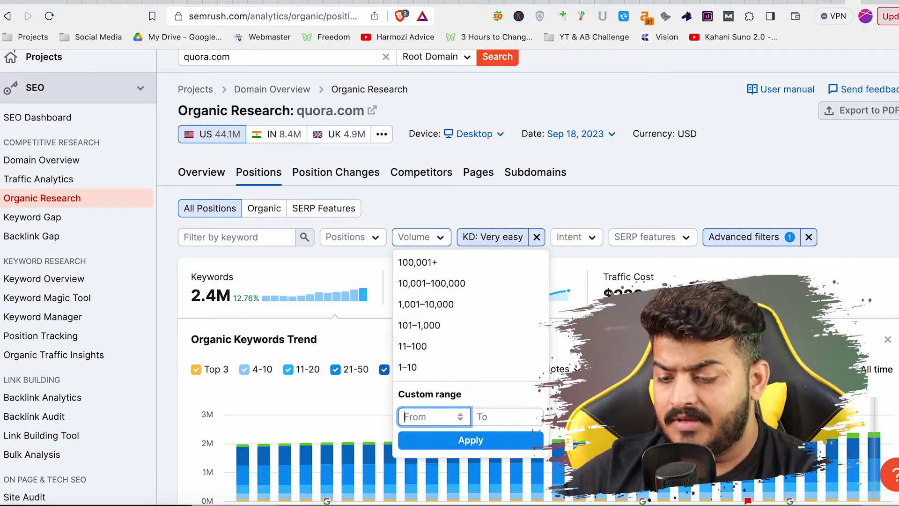
- Filter the keywords by ranking position with a custom range from 1 to 1
left_click(359, 237)
left_click(338, 483)
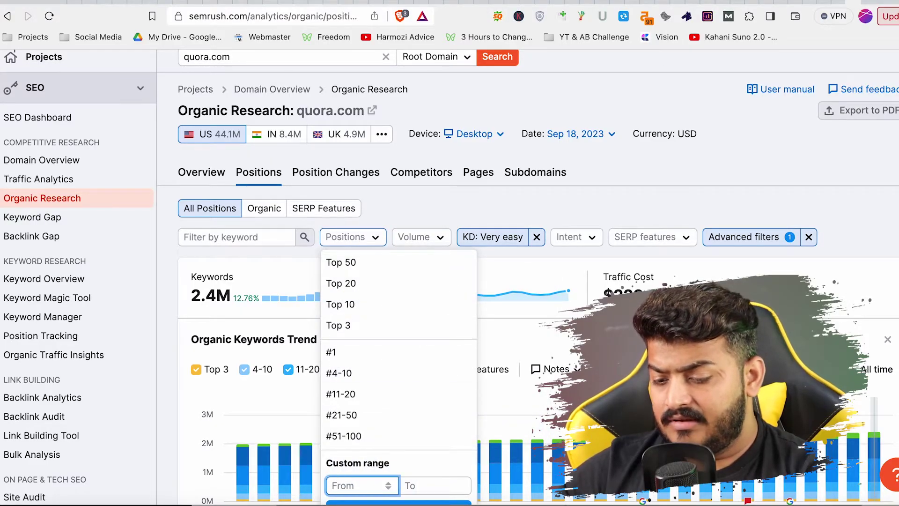
type("1")
left_click(407, 484)
type("1")
scroll(409, 467, "up", 1)
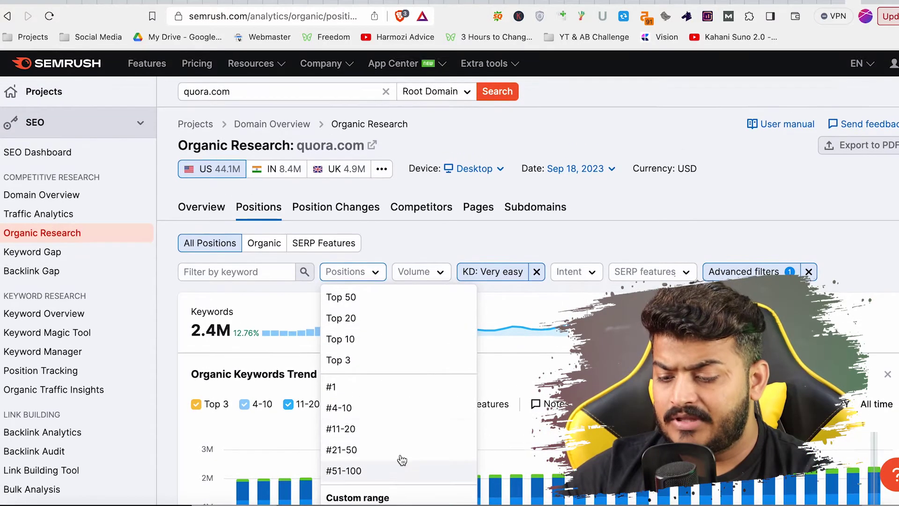
scroll(401, 450, "down", 3)
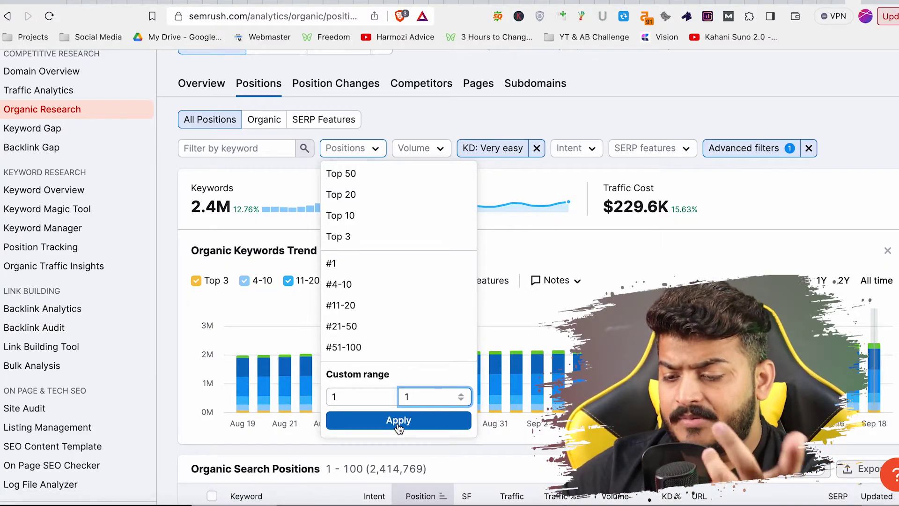
left_click(398, 421)
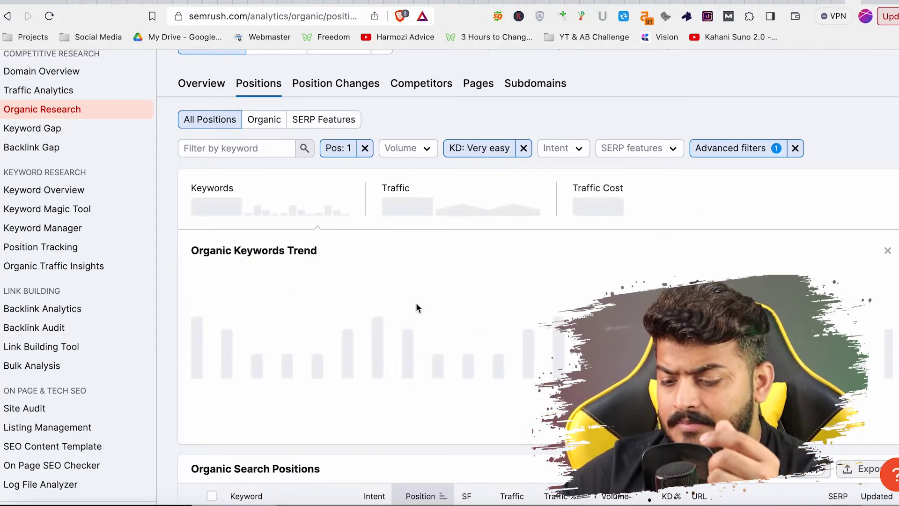
scroll(416, 305, "down", 5)
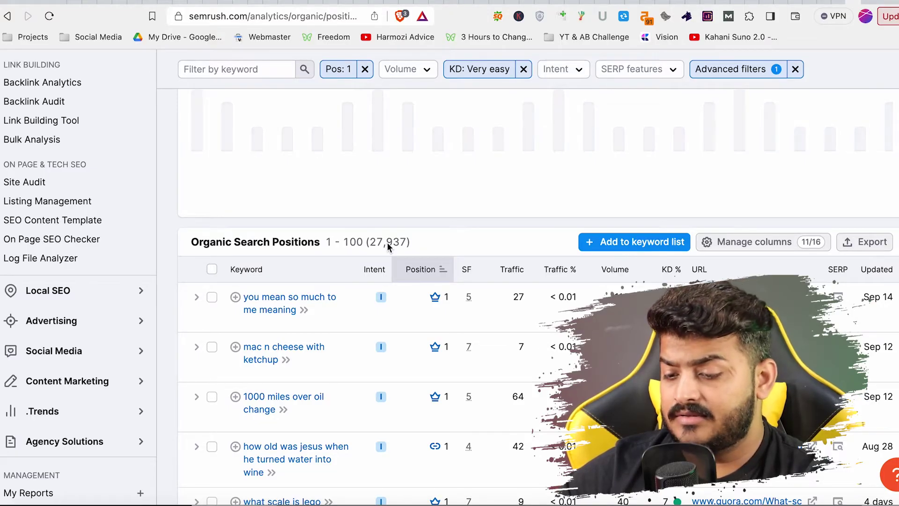
left_click_drag(369, 242, 388, 243)
- Add and apply an advanced filter condition excluding keywords containing the copied unwanted-word list, starting "miles, distance" and ending "kill, hurt, off, go,"
scroll(387, 243, "up", 3)
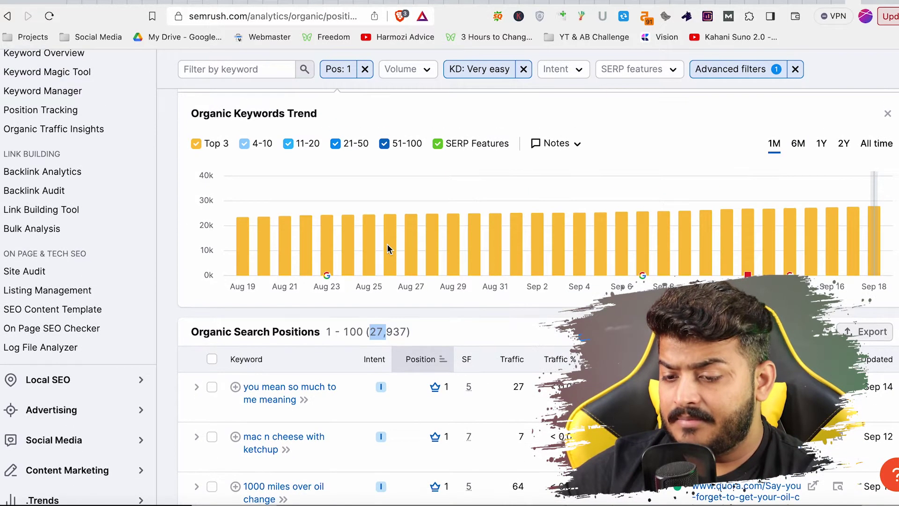
scroll(532, 183, "up", 2)
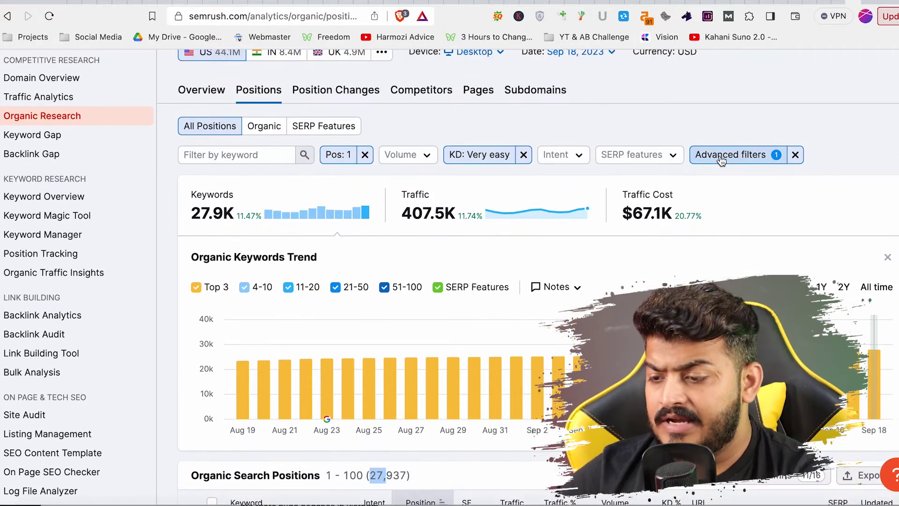
left_click(721, 159)
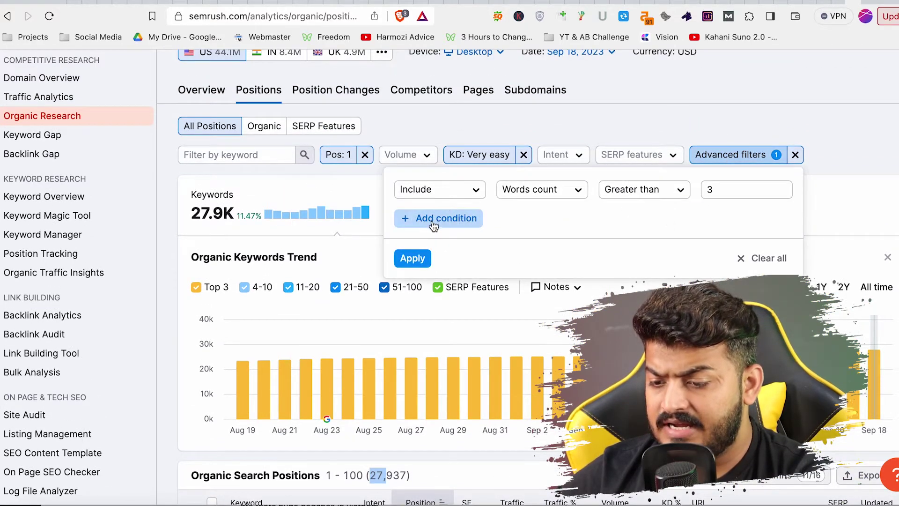
left_click(412, 220)
left_click(411, 262)
left_click(728, 215)
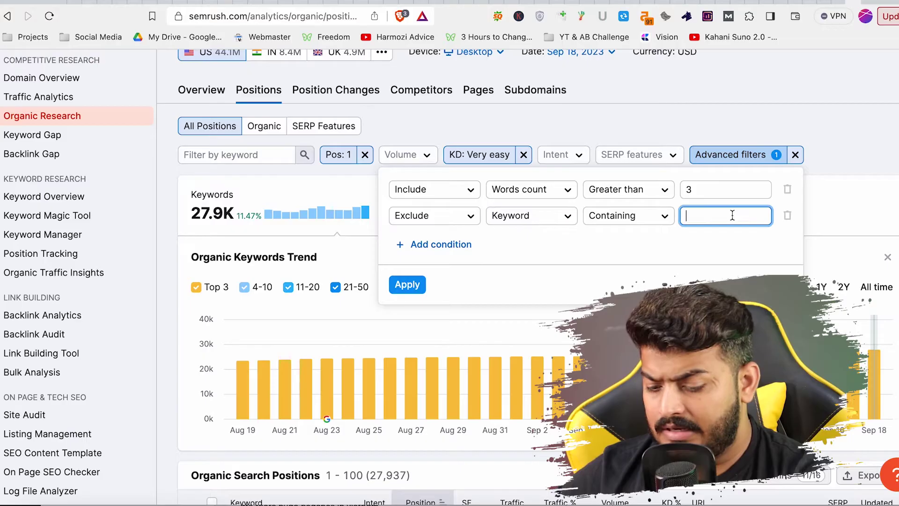
key("super+v")
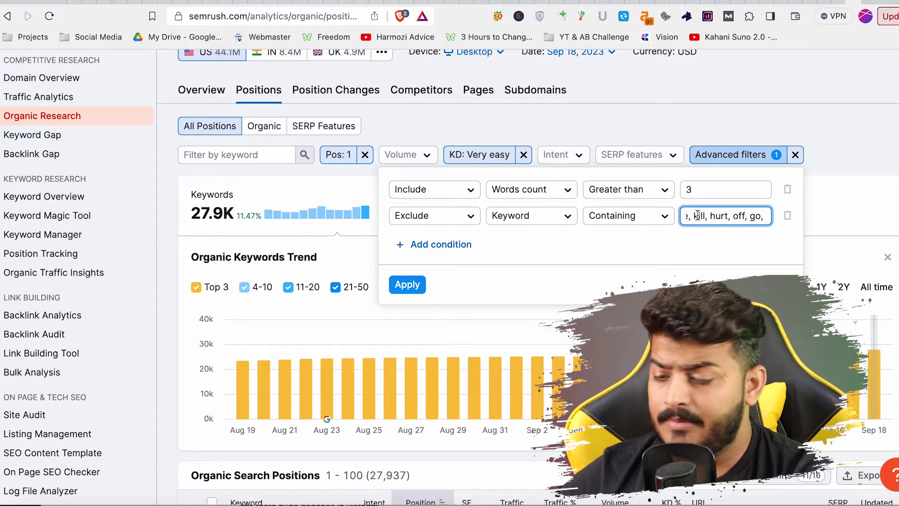
key("Home")
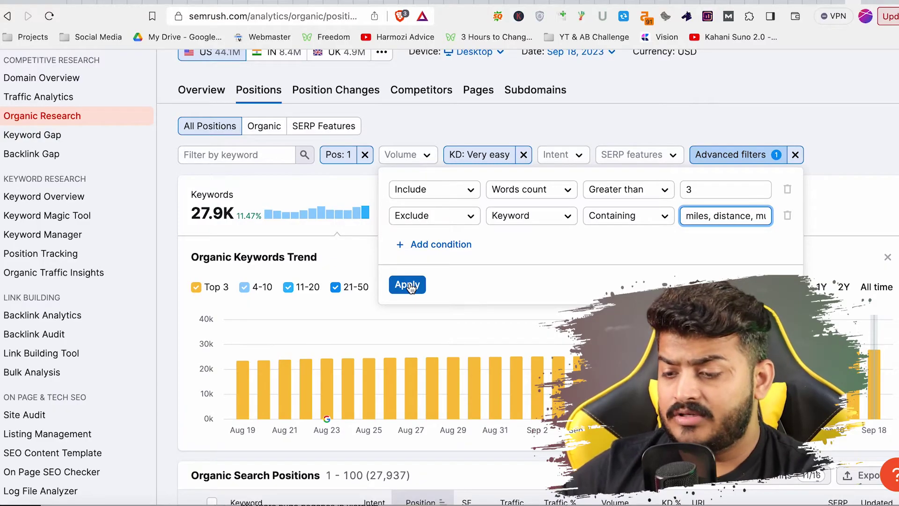
left_click(408, 286)
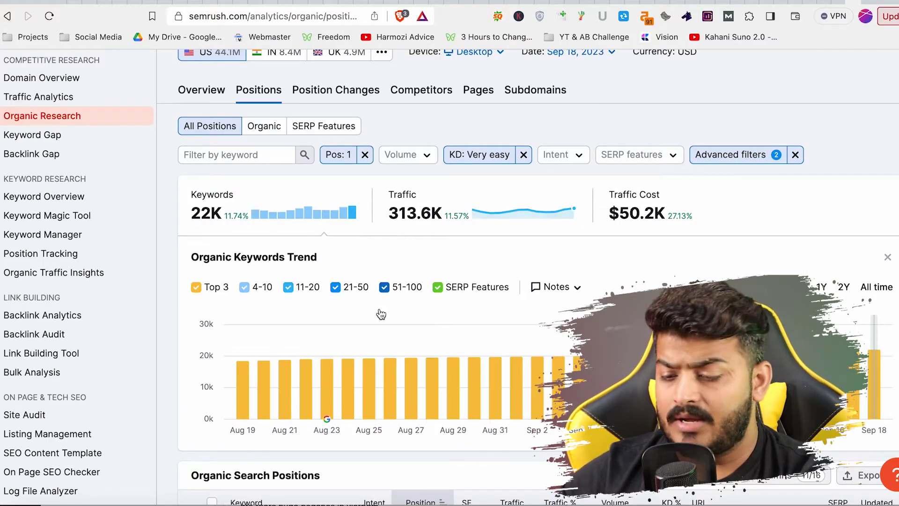
- Pick the keyword "does mcdonalds microwave their burgers" from the filtered organic positions and search Google for it
scroll(351, 304, "down", 3)
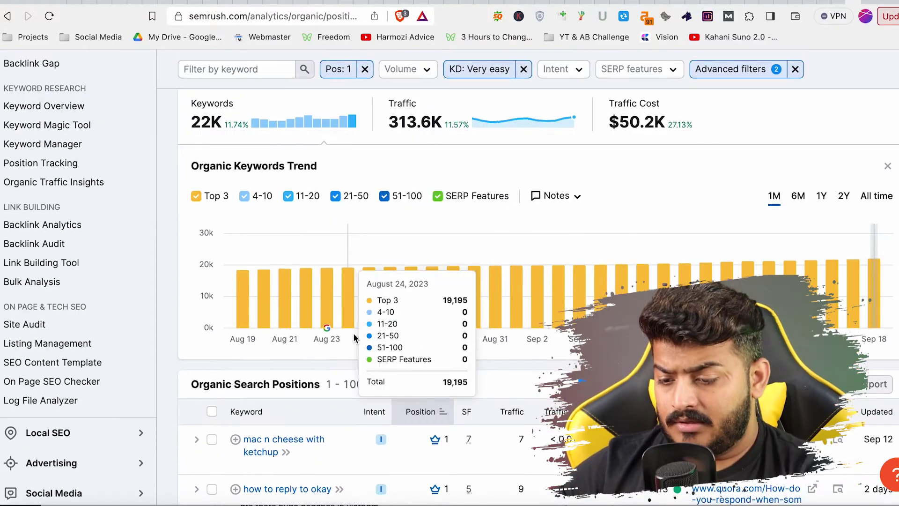
left_click_drag(369, 365, 380, 364)
scroll(379, 364, "down", 2)
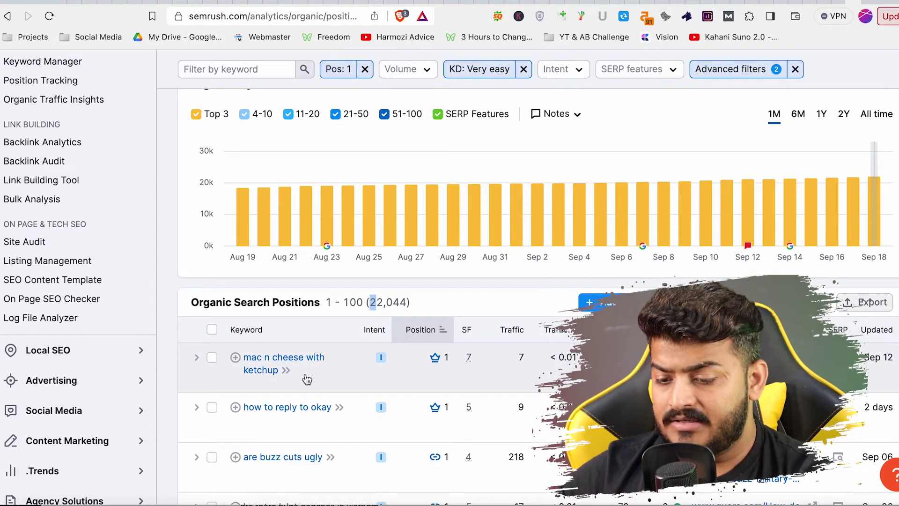
scroll(457, 379, "down", 1)
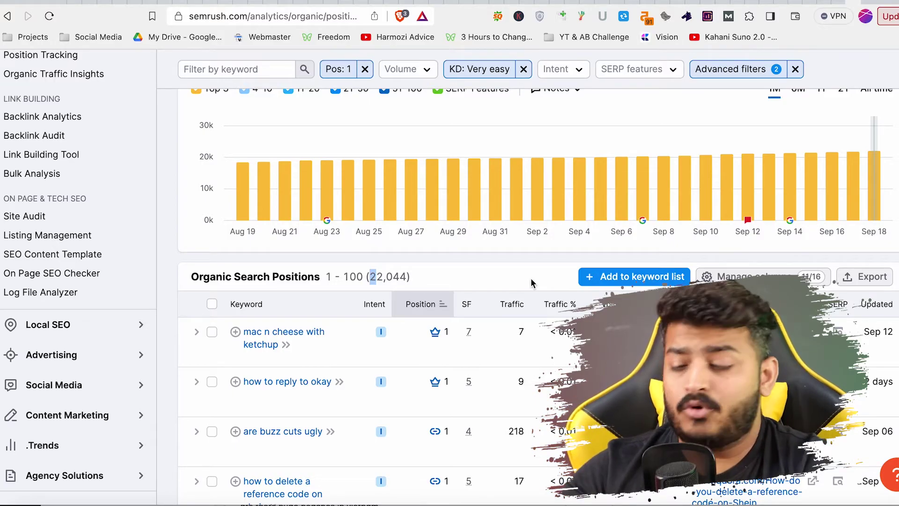
scroll(531, 281, "down", 20)
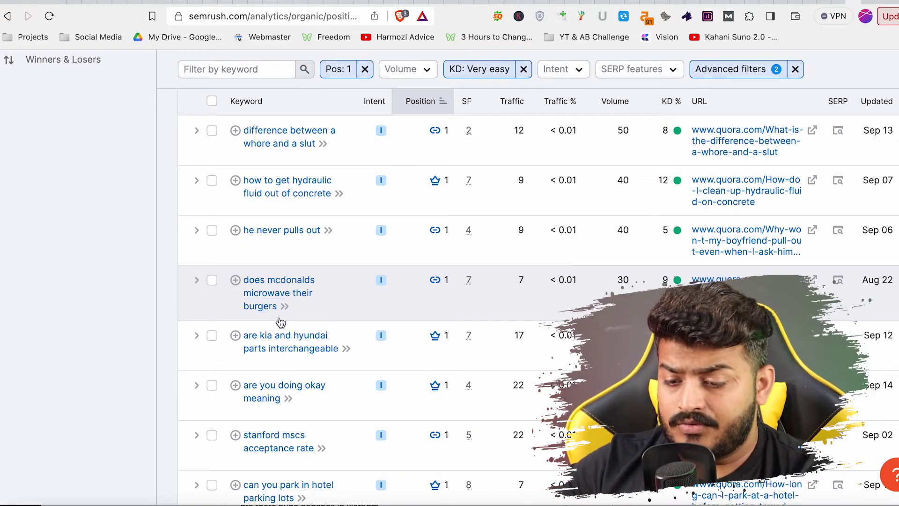
left_click_drag(279, 321, 244, 283)
key("super+c")
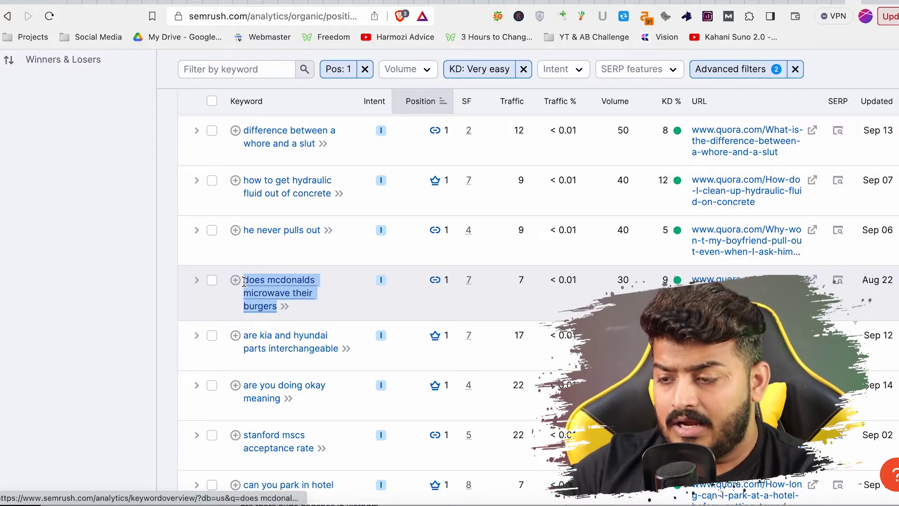
left_click(882, 2)
key("super+v")
key("Return")
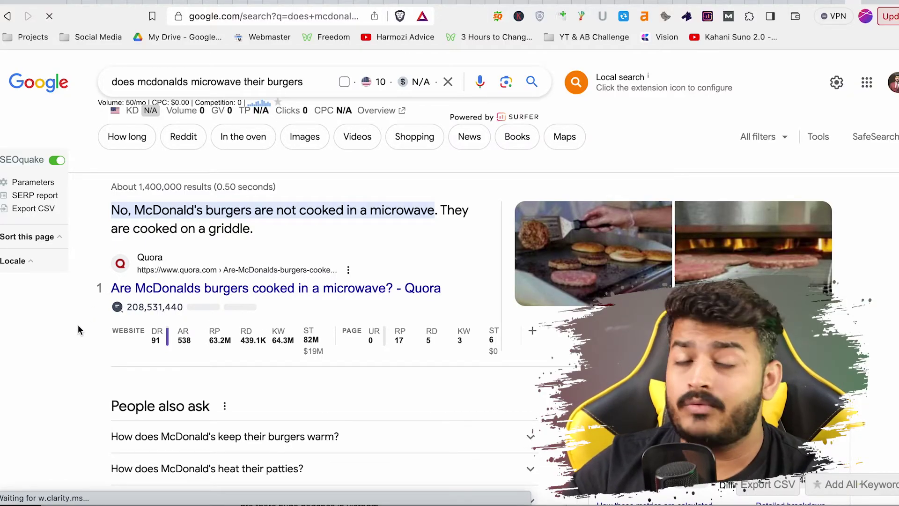
- Check the domain ratings of the sites ranking for the McDonald's query and open the Foodsalternative article on microwaving burgers
scroll(78, 325, "down", 8)
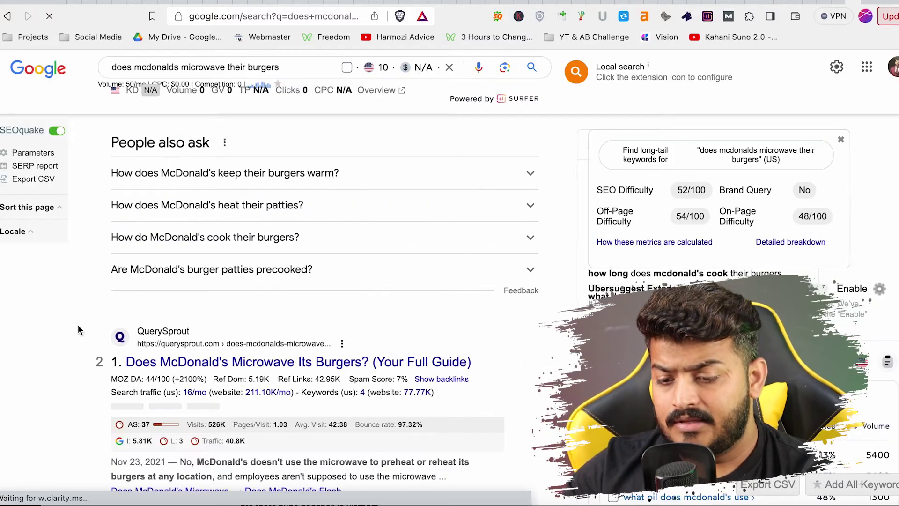
scroll(78, 330, "down", 2)
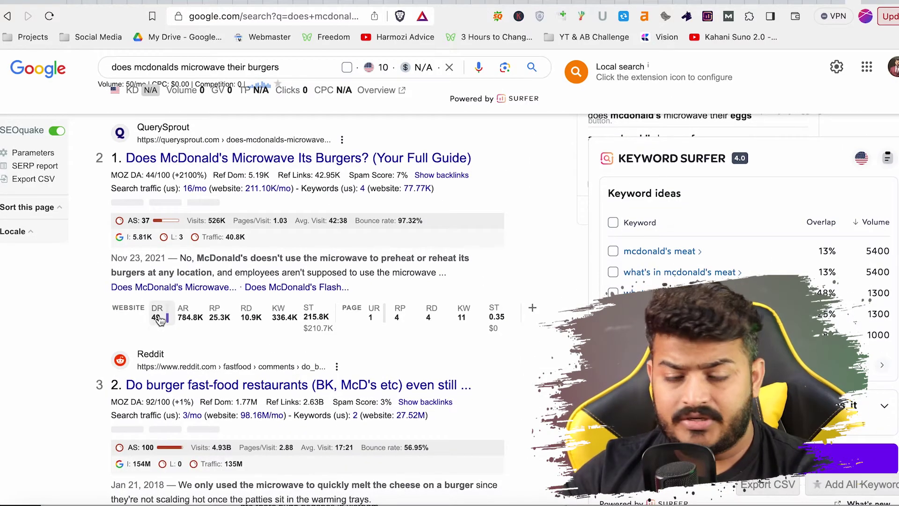
mouse_move(161, 317)
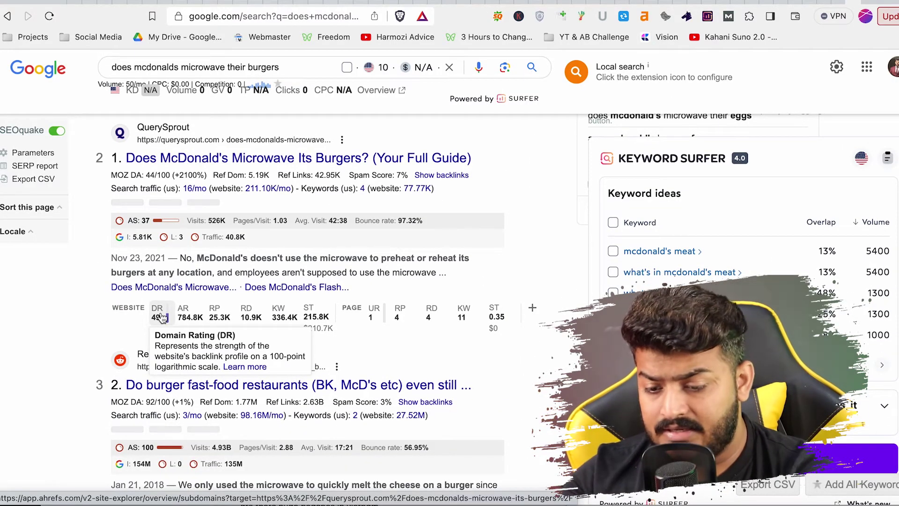
scroll(86, 333, "down", 5)
scroll(88, 334, "down", 4)
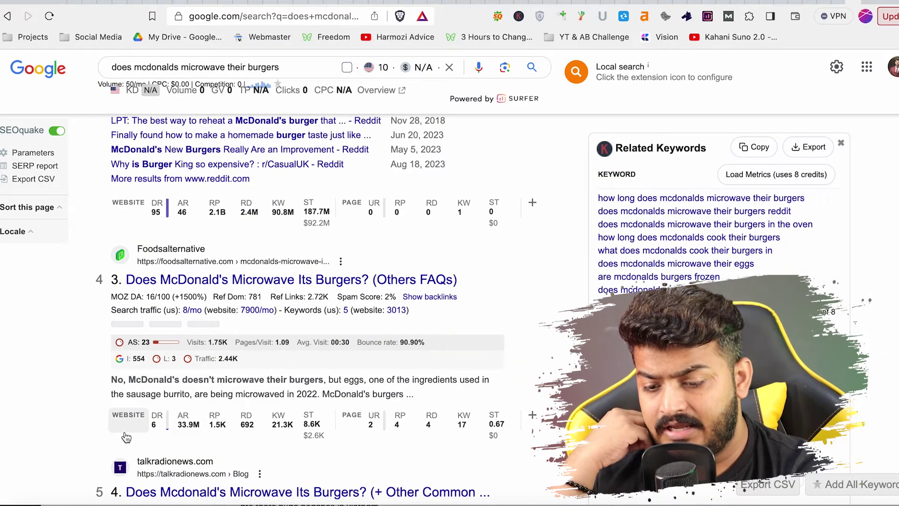
mouse_move(155, 432)
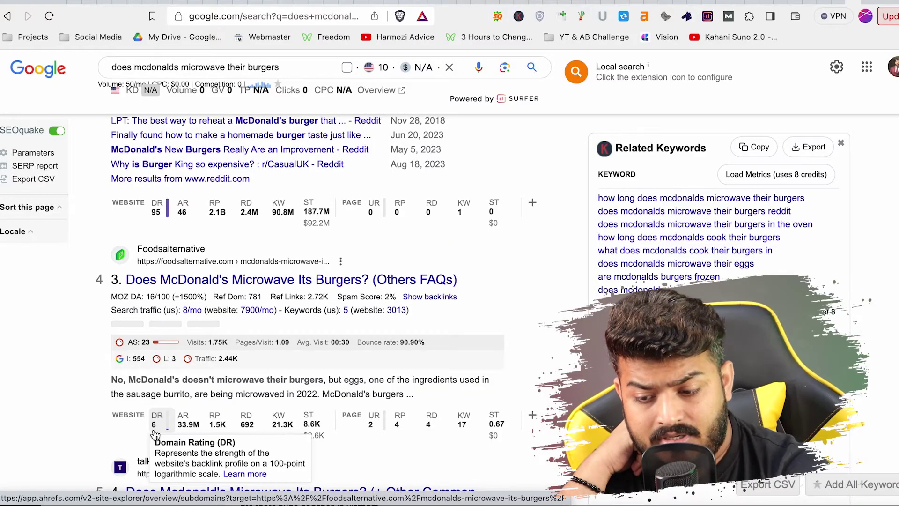
left_click(234, 285)
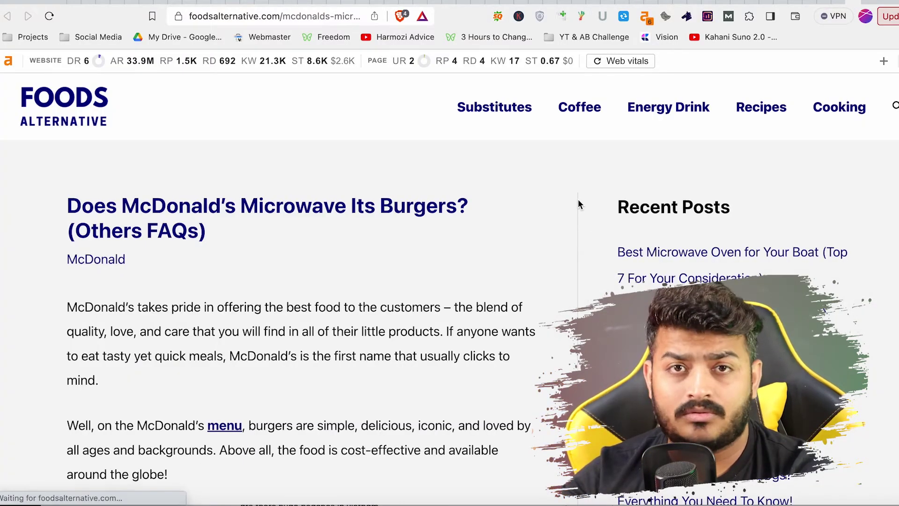
- Skim the Foods Alternative article's headings and content, and return to Semrush's filtered keyword list for quora.com
scroll(580, 258, "down", 20)
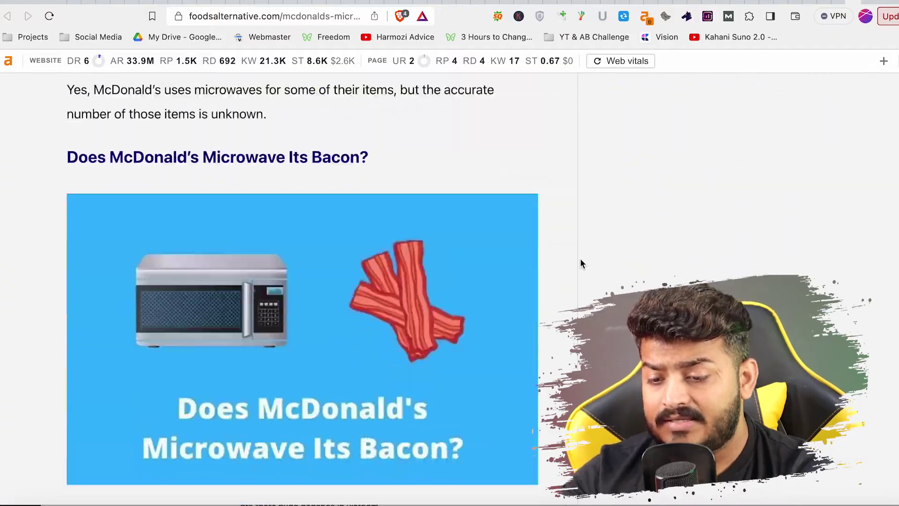
scroll(580, 260, "up", 15)
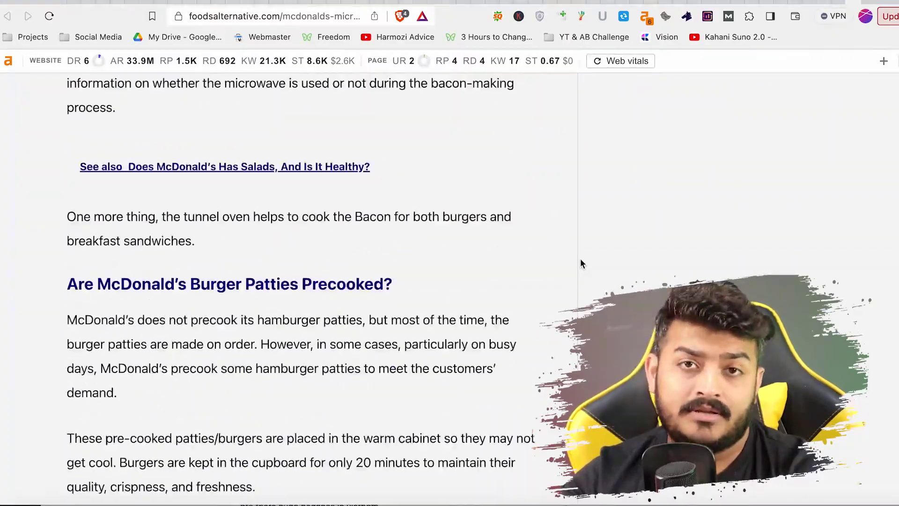
scroll(581, 260, "up", 10)
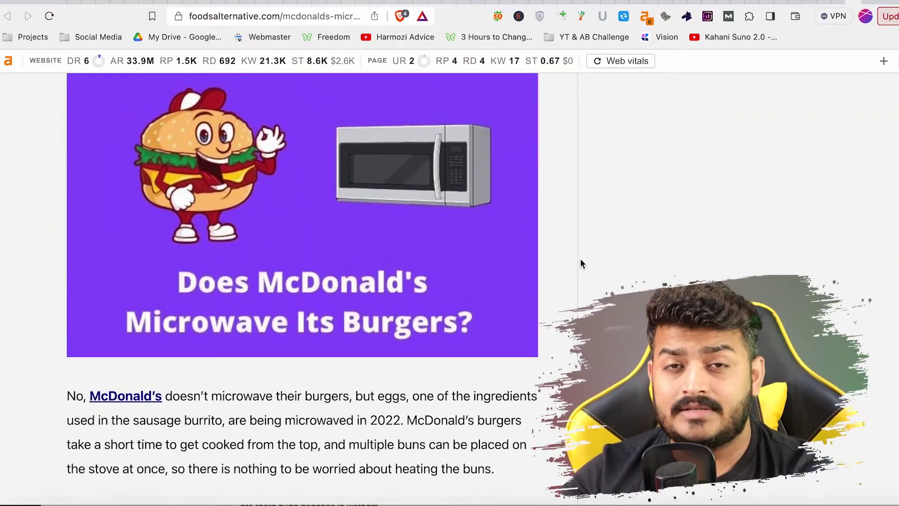
scroll(580, 260, "up", 10)
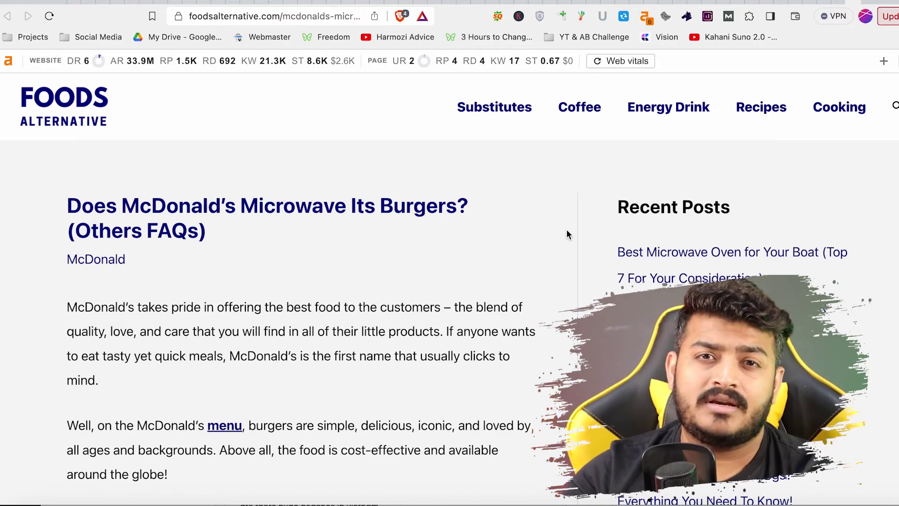
left_click(836, 3)
left_click(826, 2)
- Pick the keyword "are pepsi and coke owned by the same company" from the organic positions and search Google for it
scroll(401, 346, "down", 7)
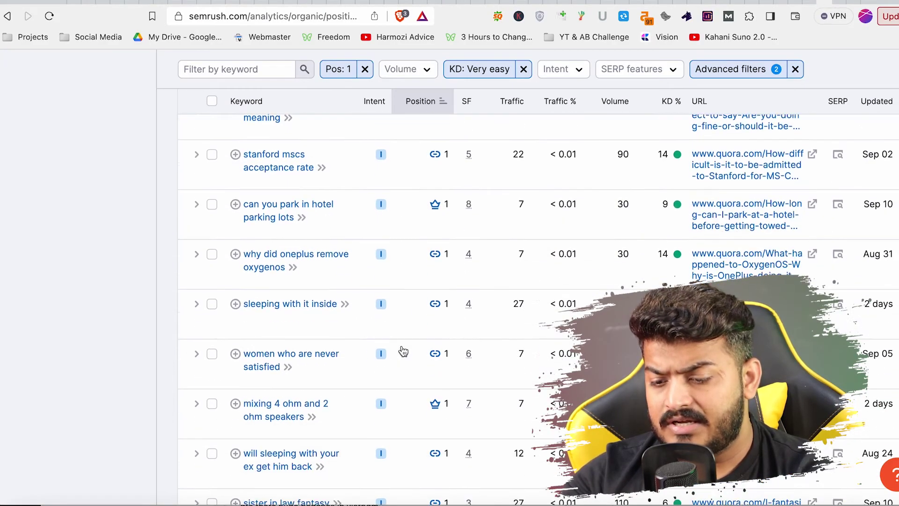
scroll(341, 348, "down", 7)
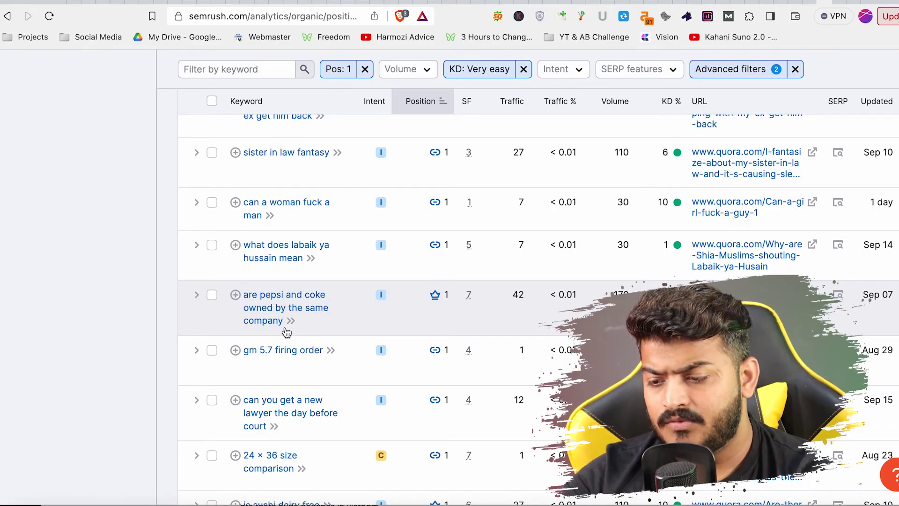
left_click_drag(284, 323, 246, 296)
key("super+c")
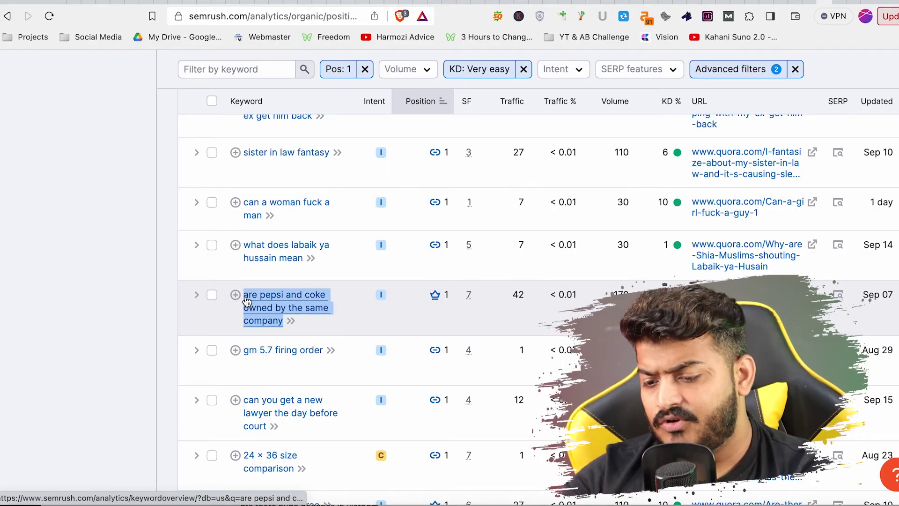
key("super+t")
key("super+v")
key("Return")
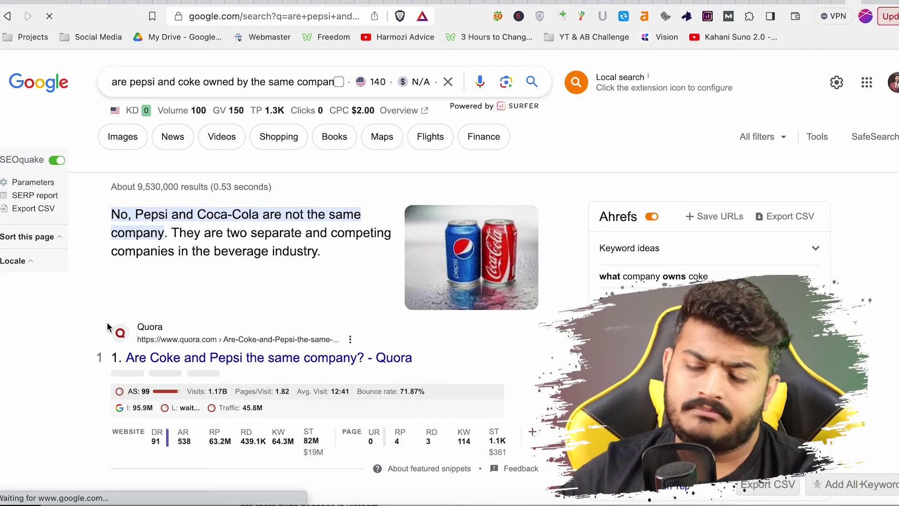
- Examine the domain ratings and search traffic of the sites ranking for the Pepsi and Coke query, and return to the Semrush keyword list
scroll(107, 322, "down", 1)
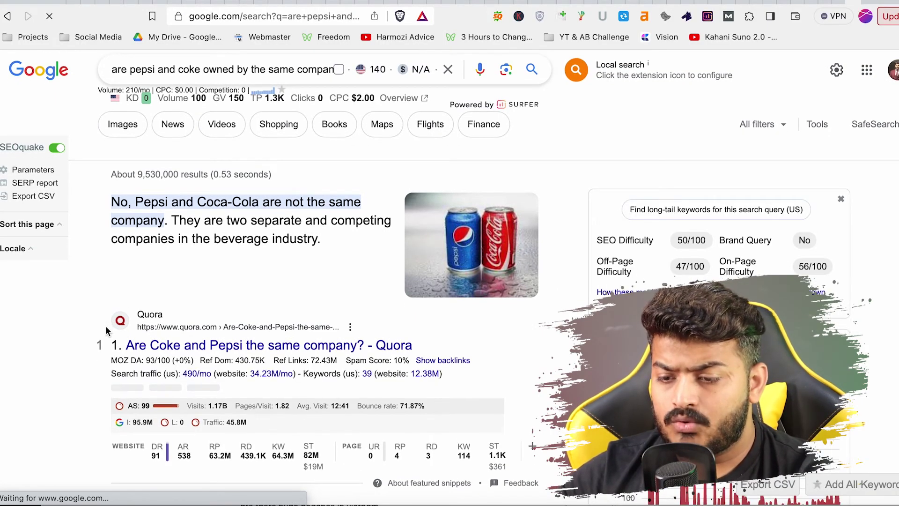
scroll(107, 327, "down", 5)
scroll(106, 330, "down", 10)
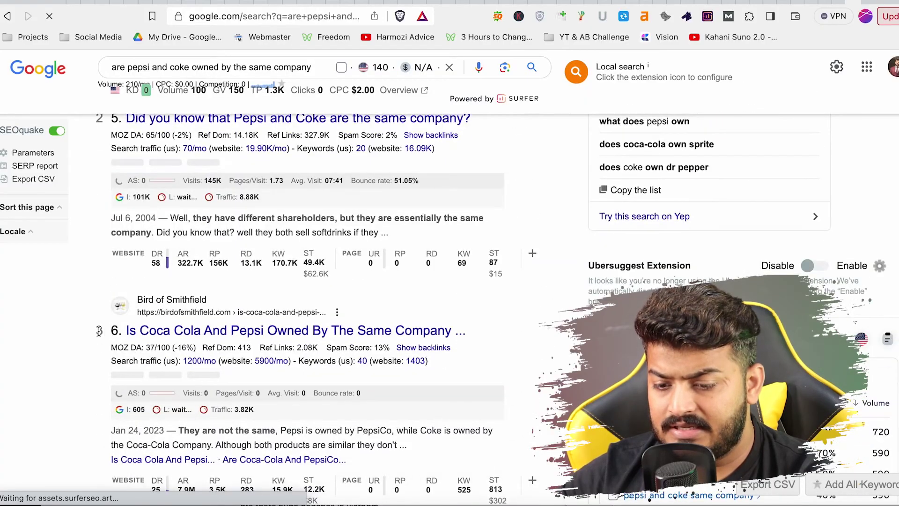
scroll(81, 351, "up", 1)
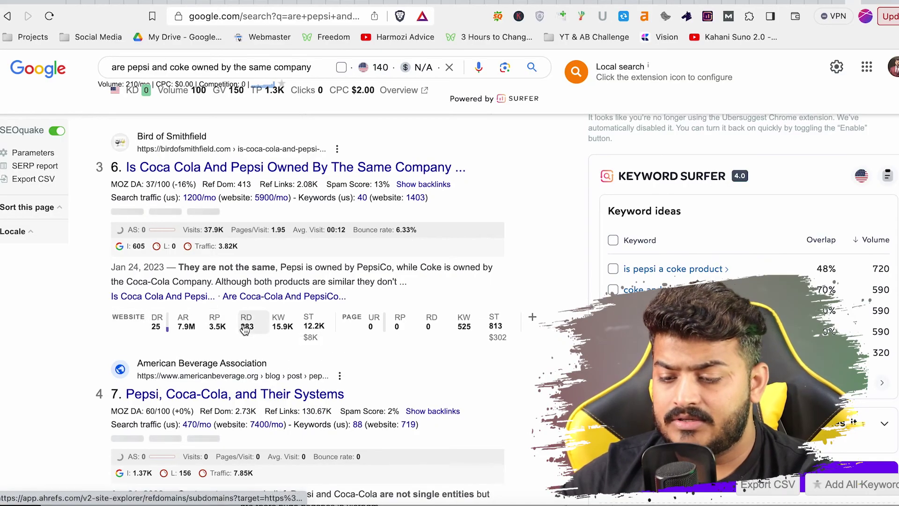
mouse_move(247, 334)
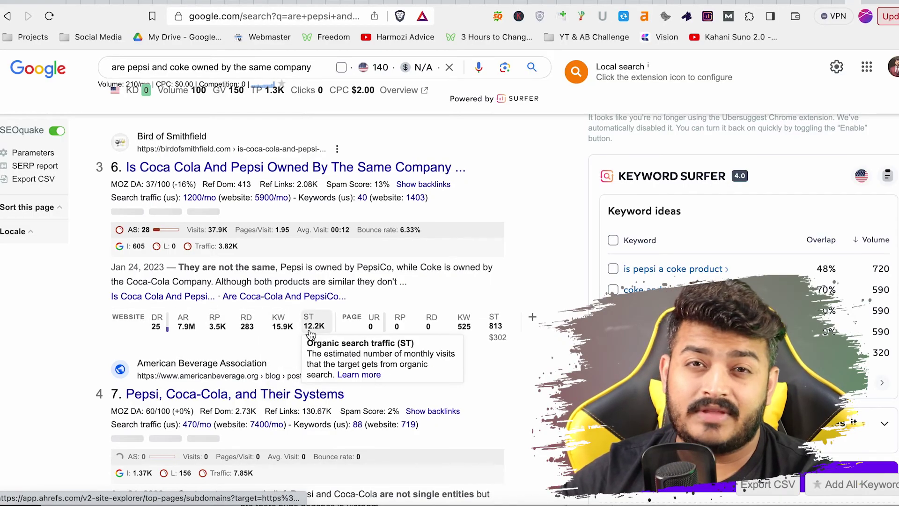
scroll(79, 328, "down", 10)
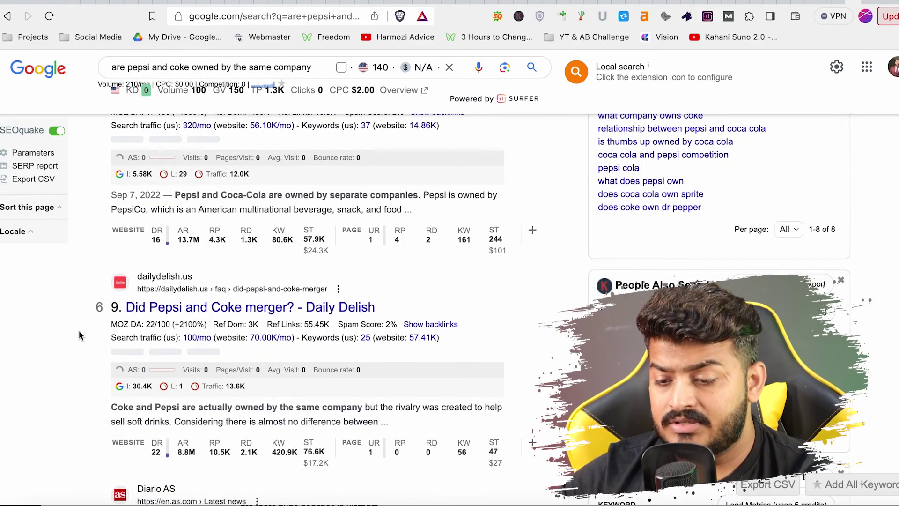
scroll(79, 330, "up", 2)
scroll(67, 339, "down", 3)
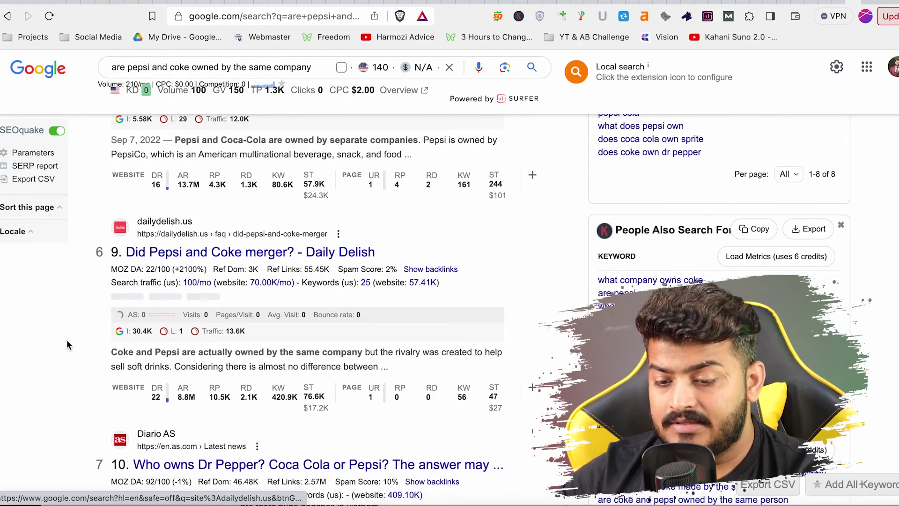
scroll(90, 334, "down", 4)
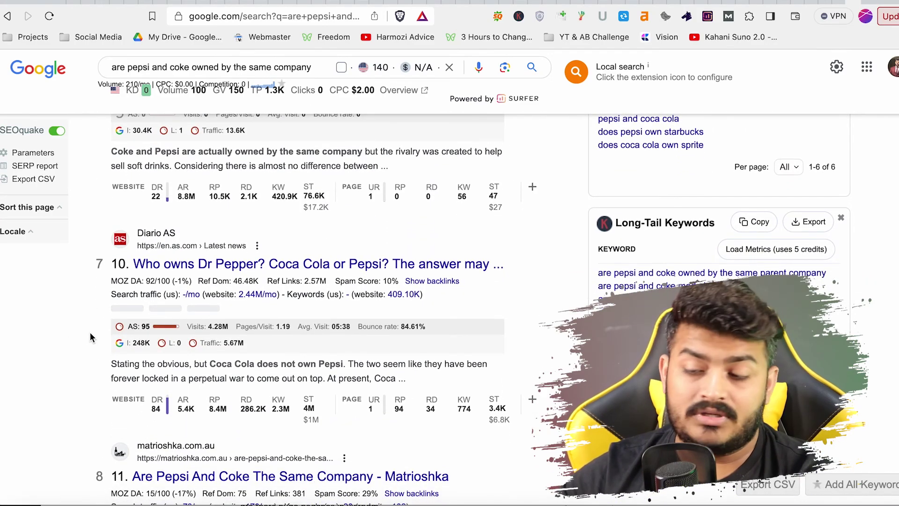
scroll(90, 332, "up", 8)
left_click(814, 5)
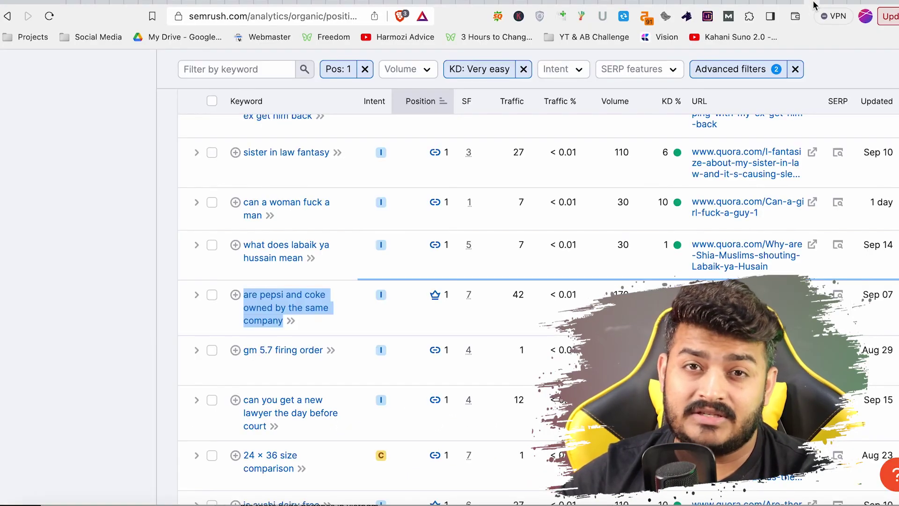